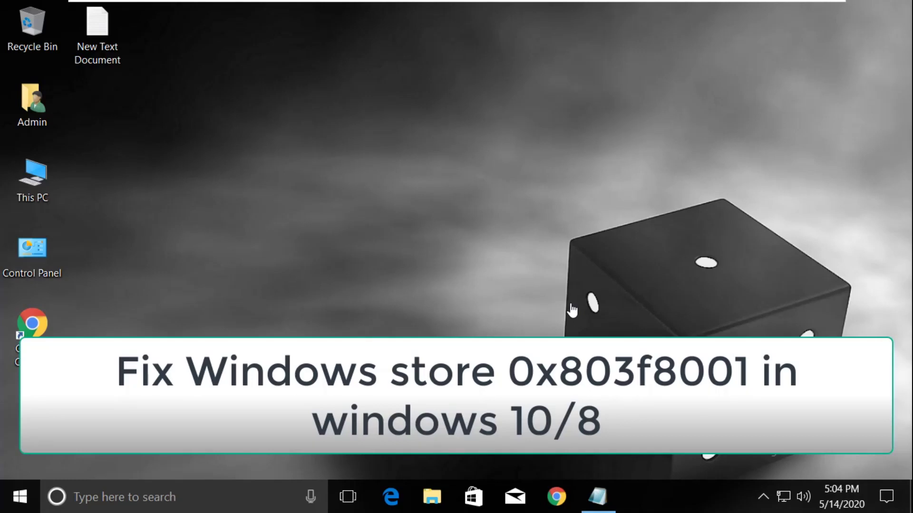
Search for 'troubleshoot' and open the Troubleshoot system settings page
click(109, 494)
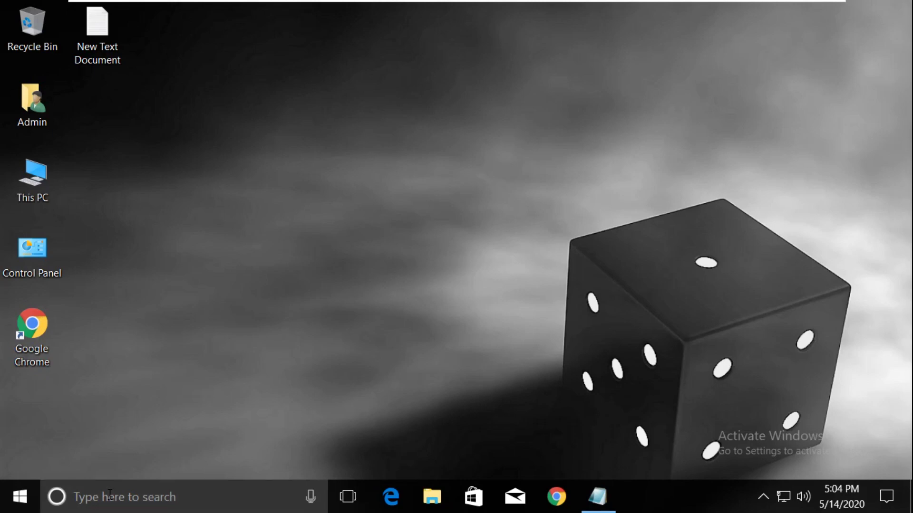
text(tr)
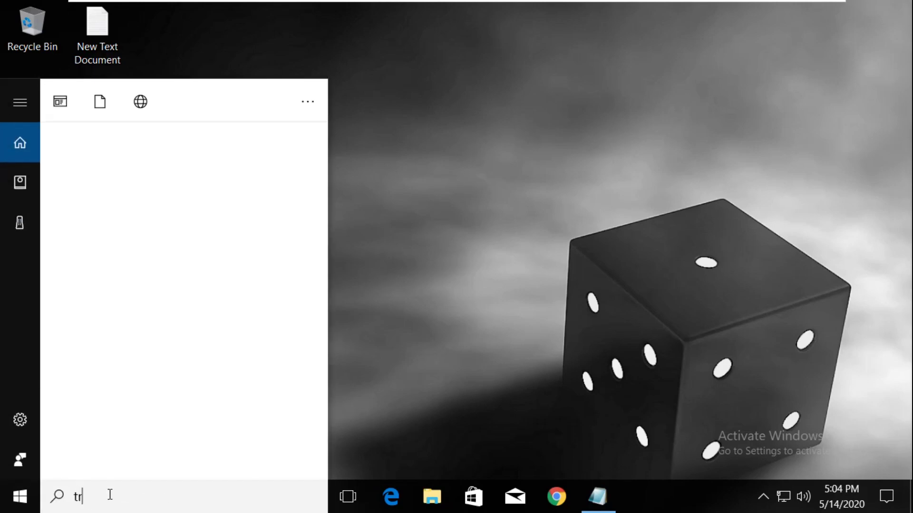
text(oubleshoot)
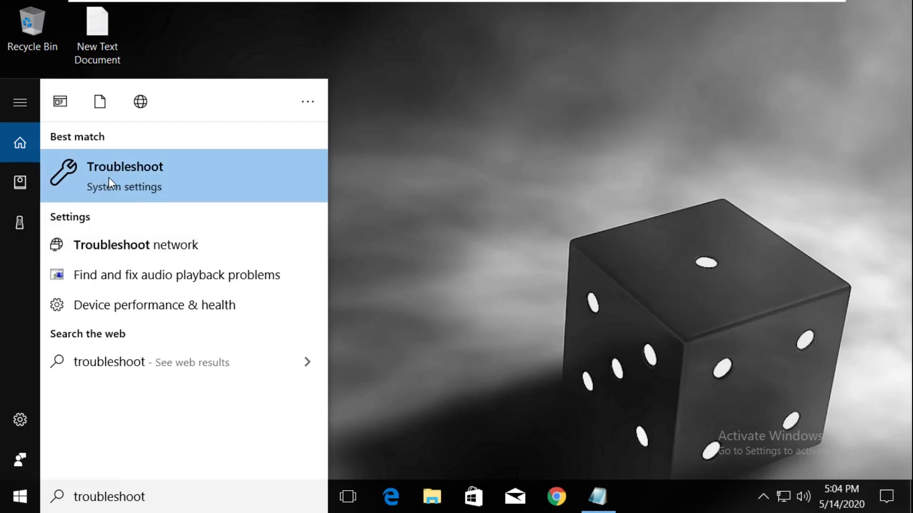
click(140, 169)
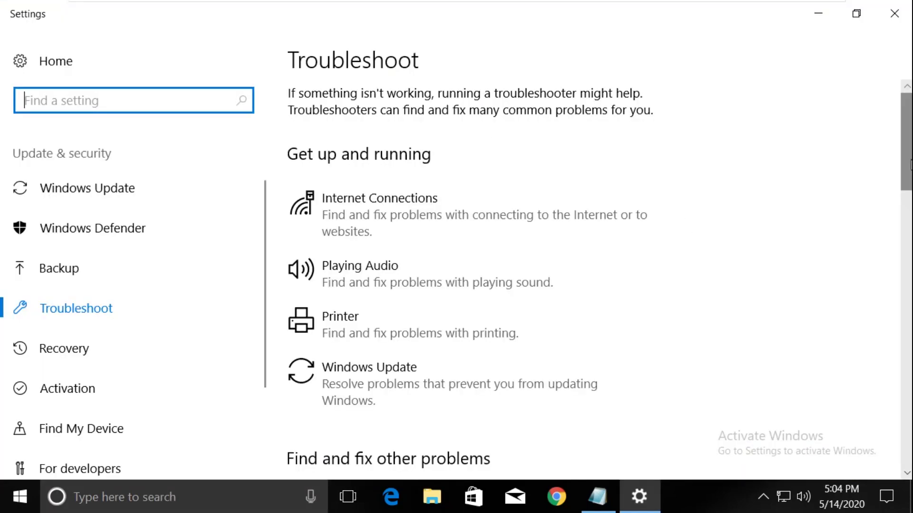
Run the Windows Store Apps troubleshooter to fix detected problems, then close it and Settings
drag(907, 165, 907, 452)
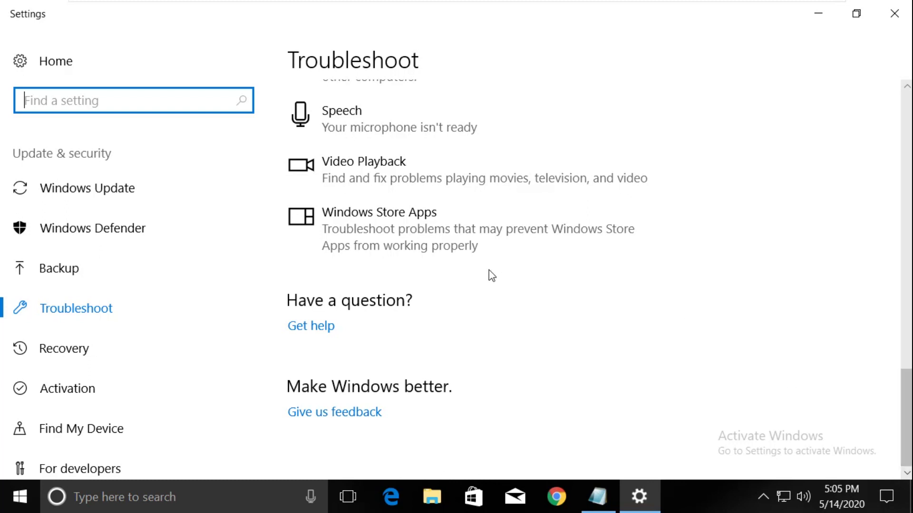
click(386, 223)
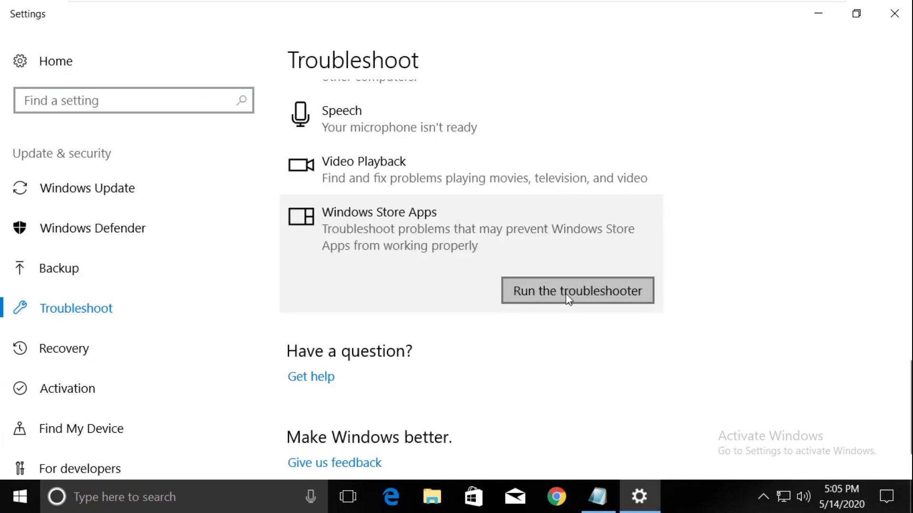
click(534, 296)
click(594, 404)
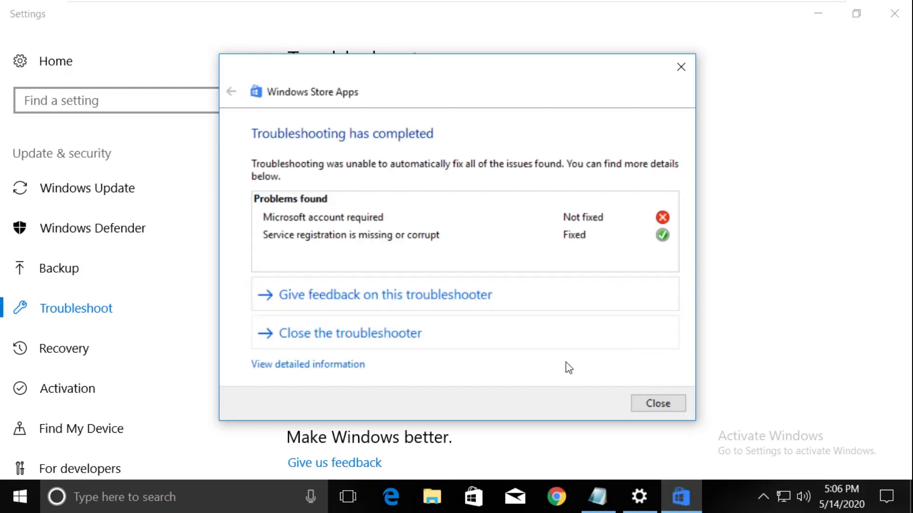
click(682, 68)
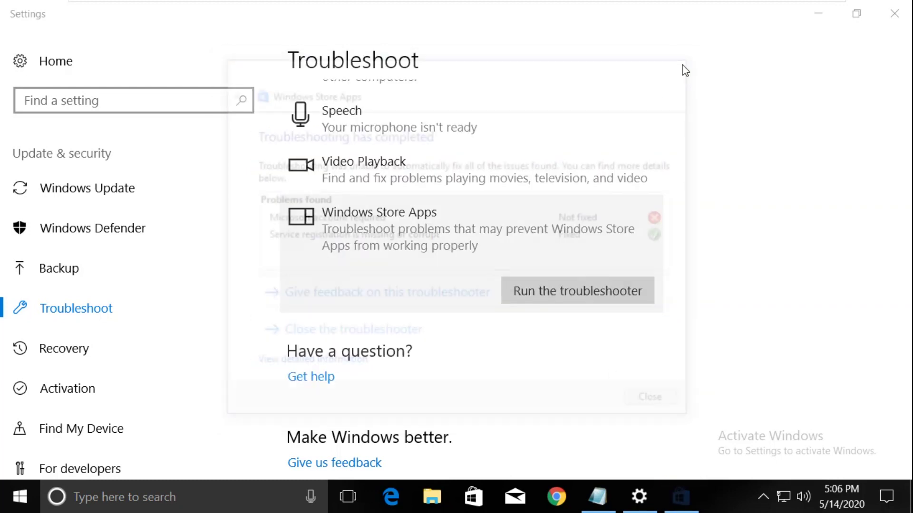
click(886, 13)
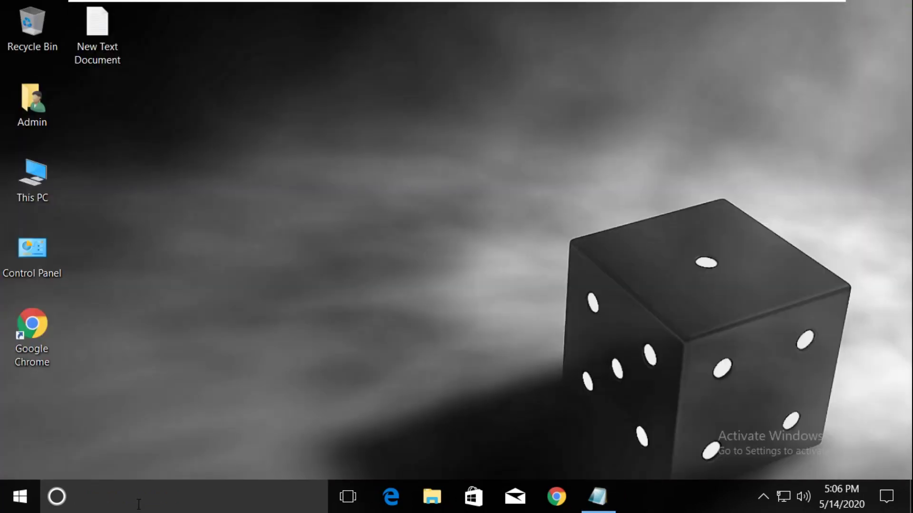
Launch Windows PowerShell as administrator from a search for 'power s'
click(95, 500)
text(power s)
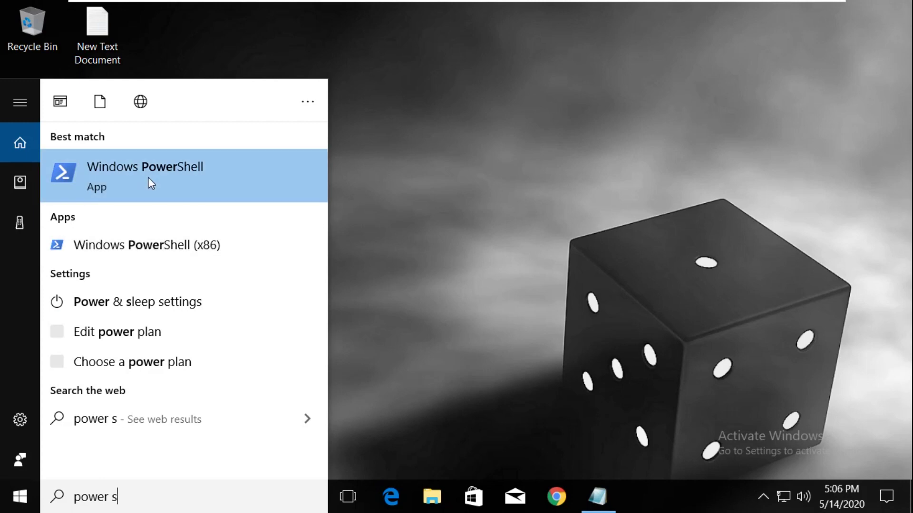
click(149, 179)
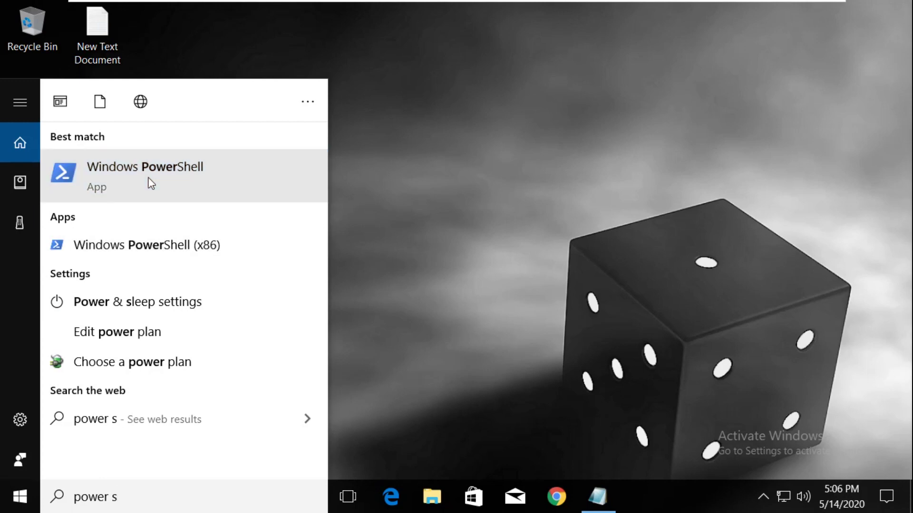
right_click(151, 184)
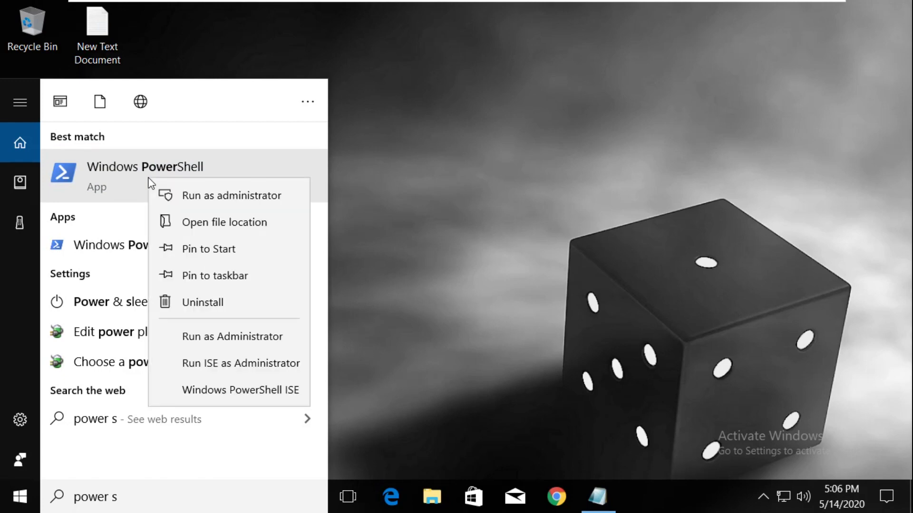
click(226, 200)
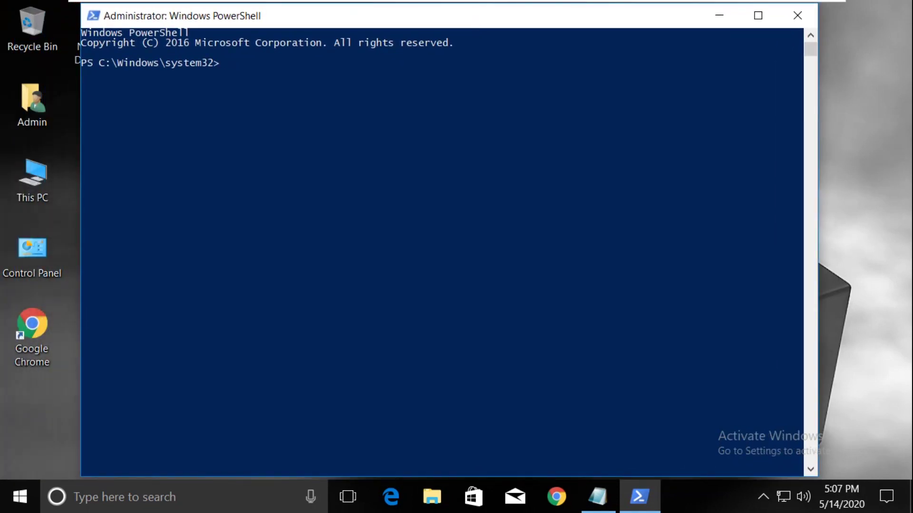
Paste and run the Get-AppXPackage | Foreach {Add-AppxPackage -Register} command to re-register all apps
text(Get-AppXPackage | Foreach {Add-AppxPackage -DisableDevelopmentMode -Register "$($_.InstallLocation)\AppXManifest.xml"})
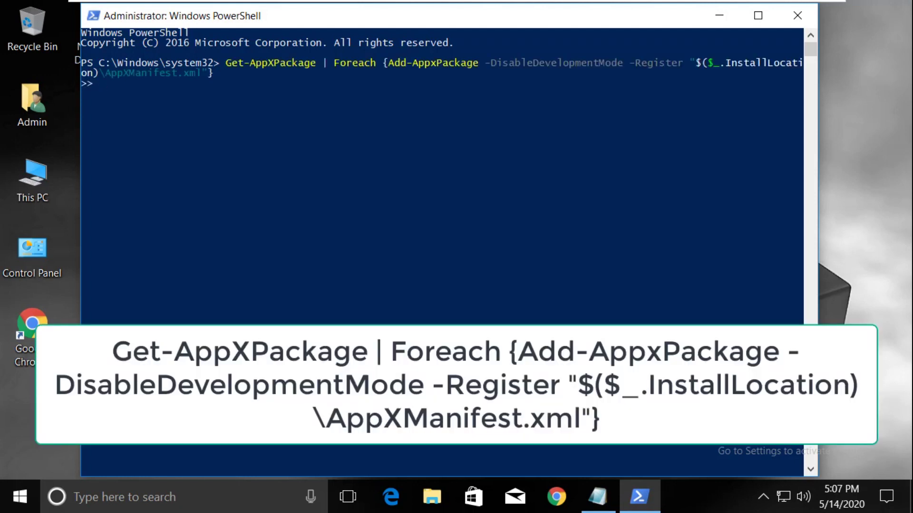
key(Return)
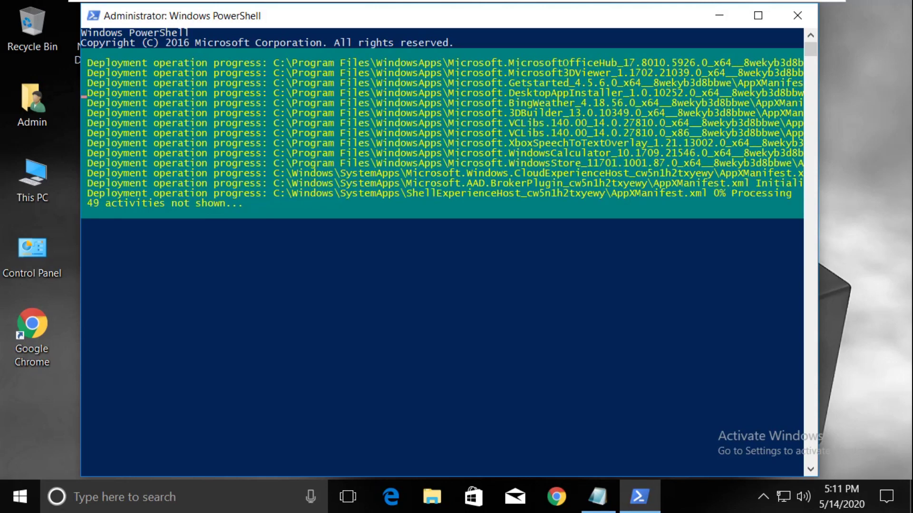
drag(476, 18, 513, 16)
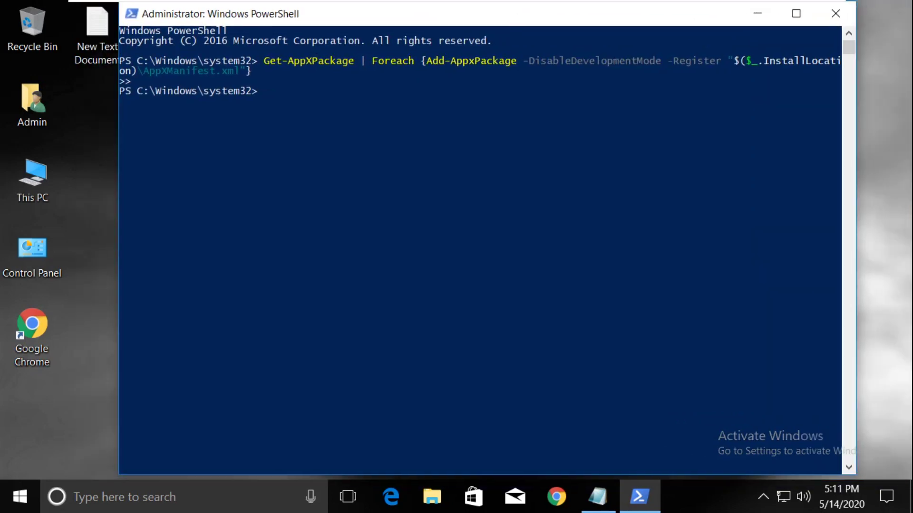
Close PowerShell and relaunch it as administrator from search, approving the UAC prompt
click(838, 9)
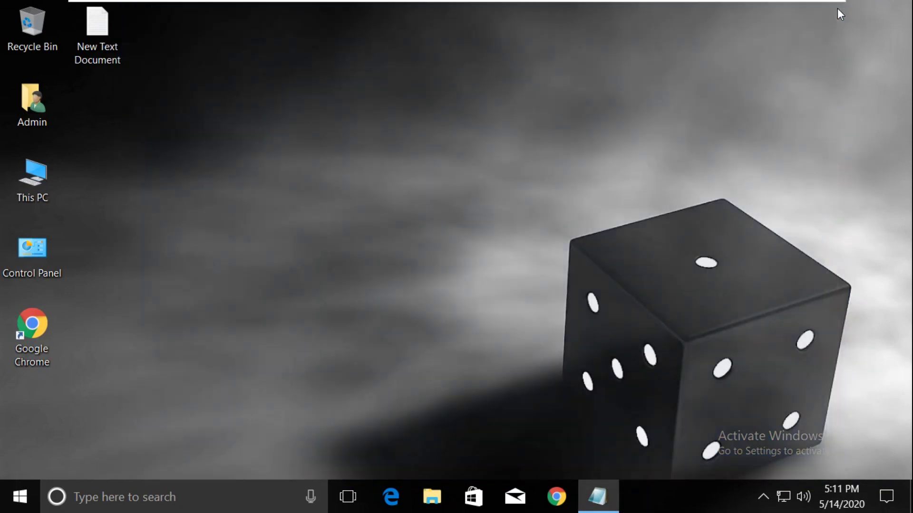
click(85, 496)
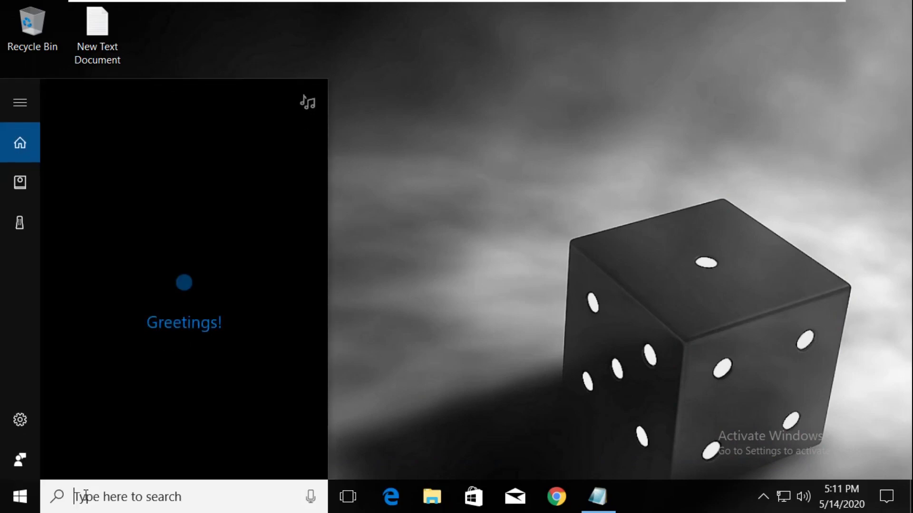
text(pd)
text(wersell)
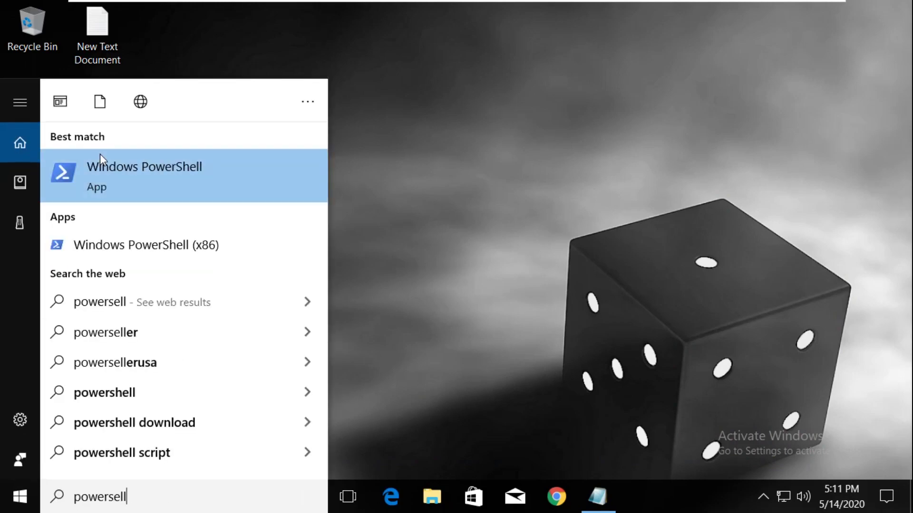
right_click(101, 155)
click(149, 169)
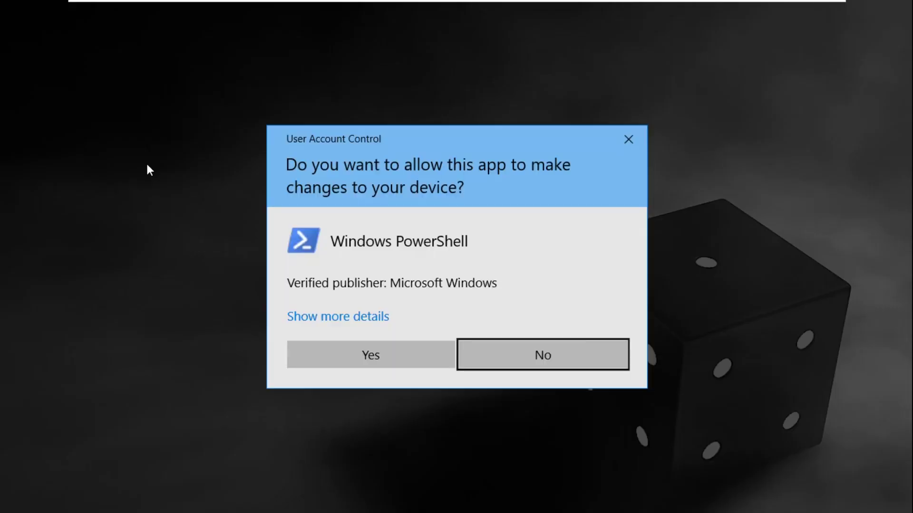
click(356, 349)
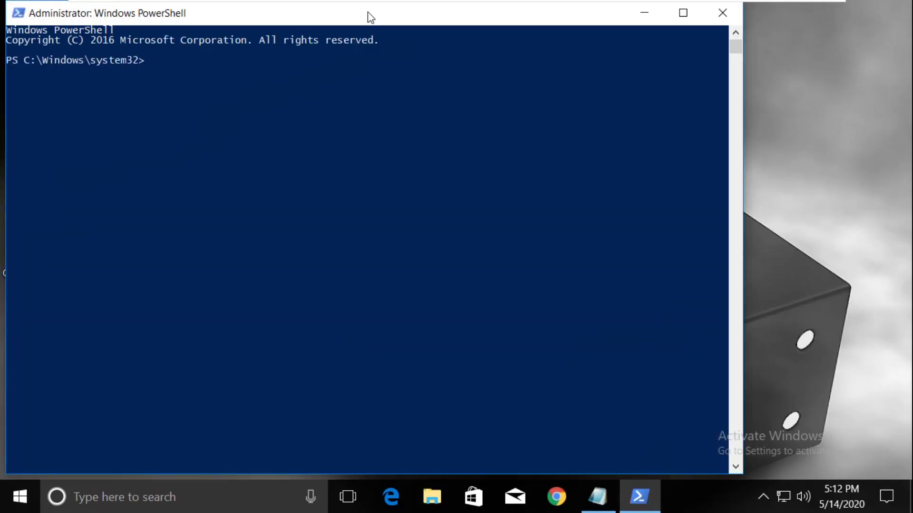
Run the Get-AppXPackage *WindowsStore* -AllUsers re-registration command, then close PowerShell
drag(369, 16, 459, 11)
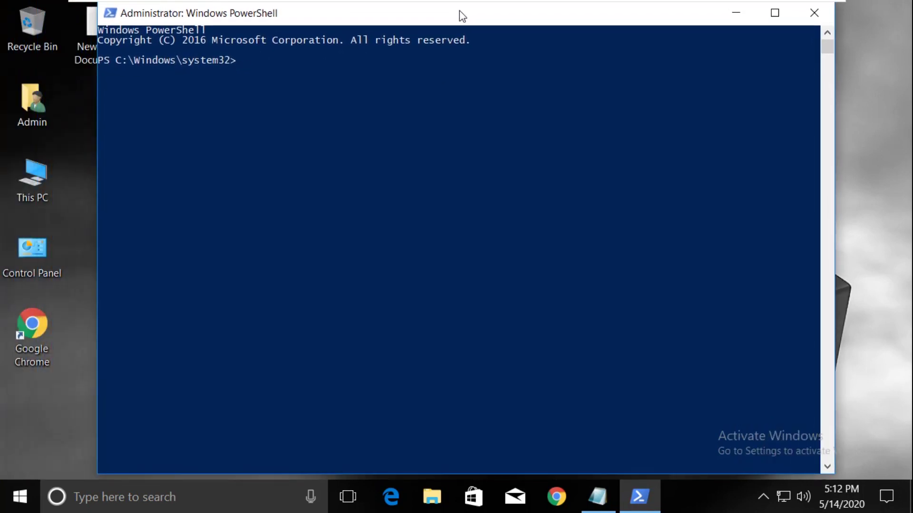
text(Get-AppXPackage *WindowsStore* -AllUsers | Foreach {Add-AppxPackage -DisableDevelopmentMode -Register "$($_.InstallLocation)\AppXManifest.xml"})
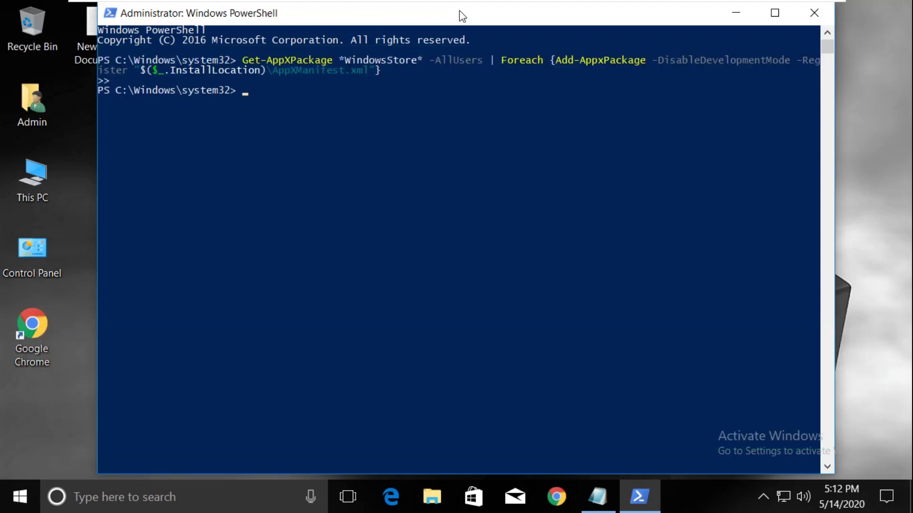
click(811, 11)
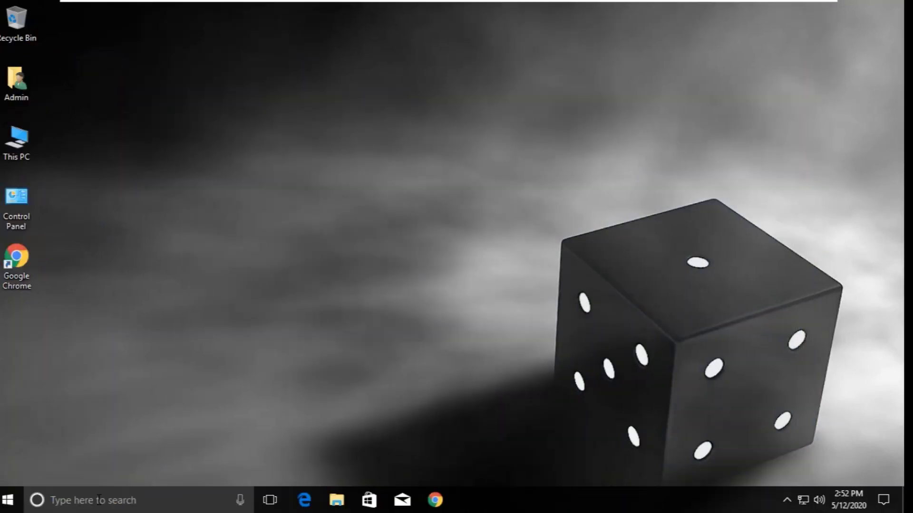
Launch Command Prompt as administrator from a cmd search and approve the UAC prompt
click(99, 499)
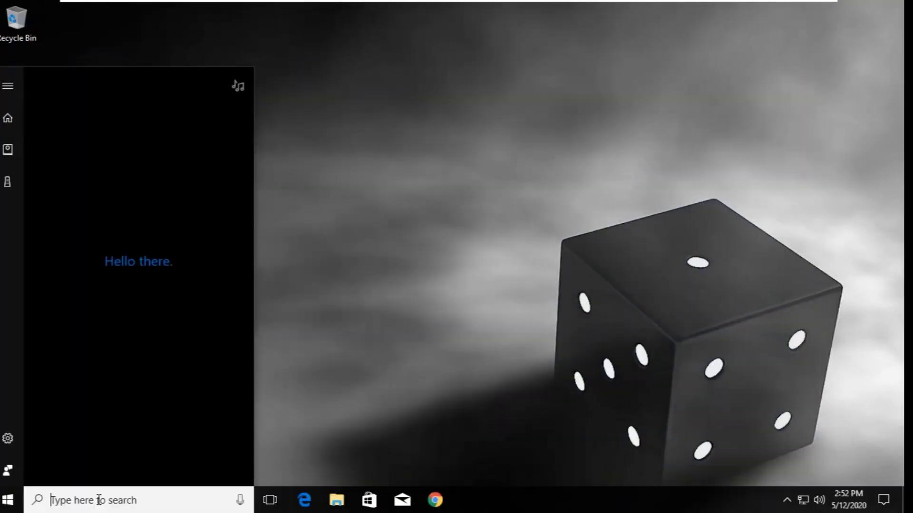
text(dmd)
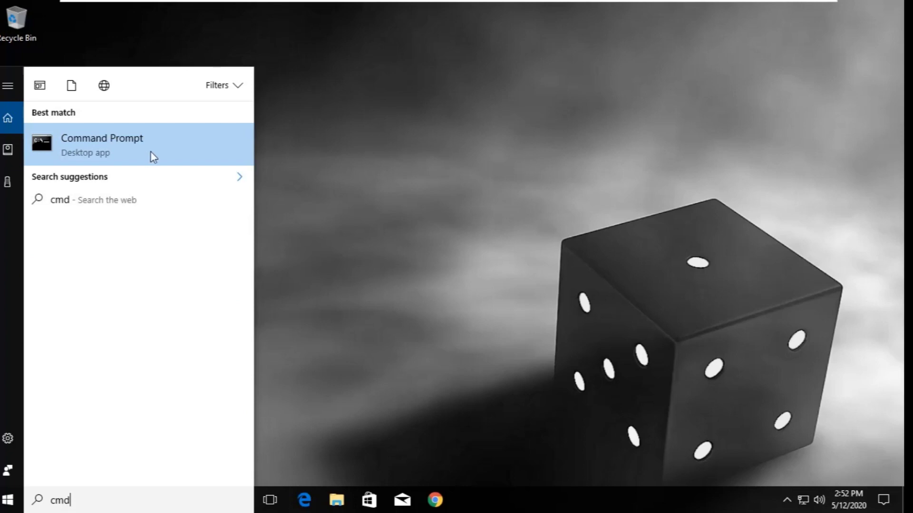
right_click(150, 152)
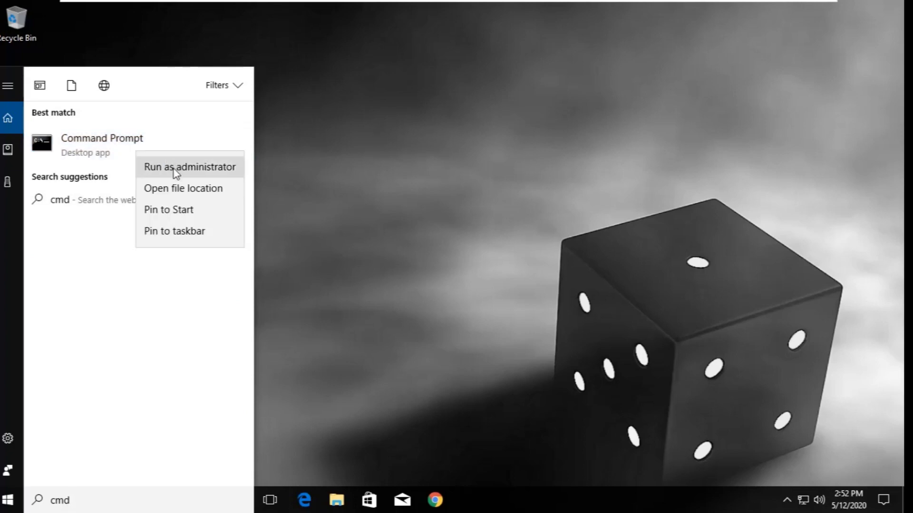
click(173, 170)
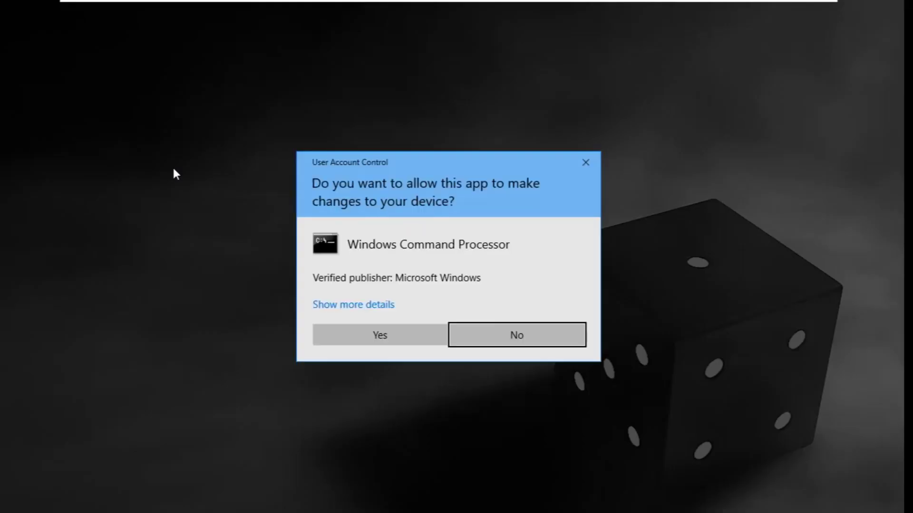
click(341, 334)
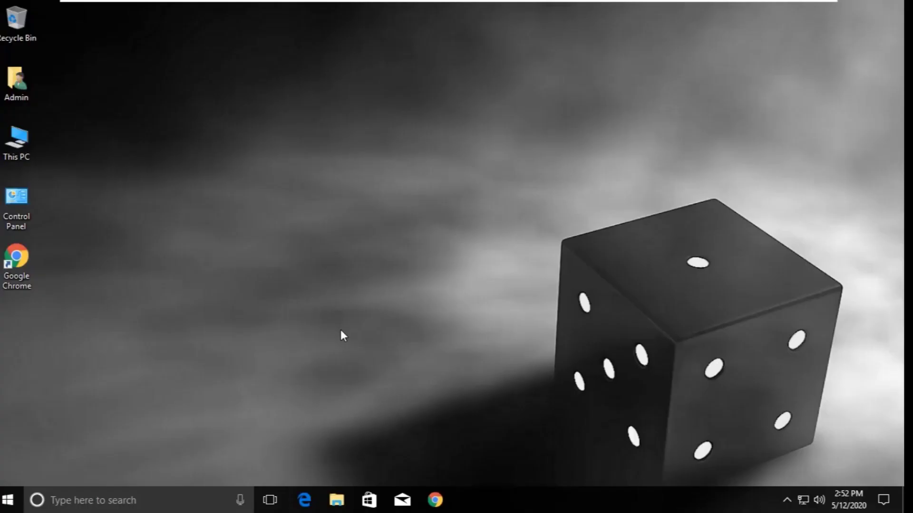
Run prompt, then sfc /scanfile on c:\windows\system32\ieframe.dll
text(promp)
text(t)
key(Return)
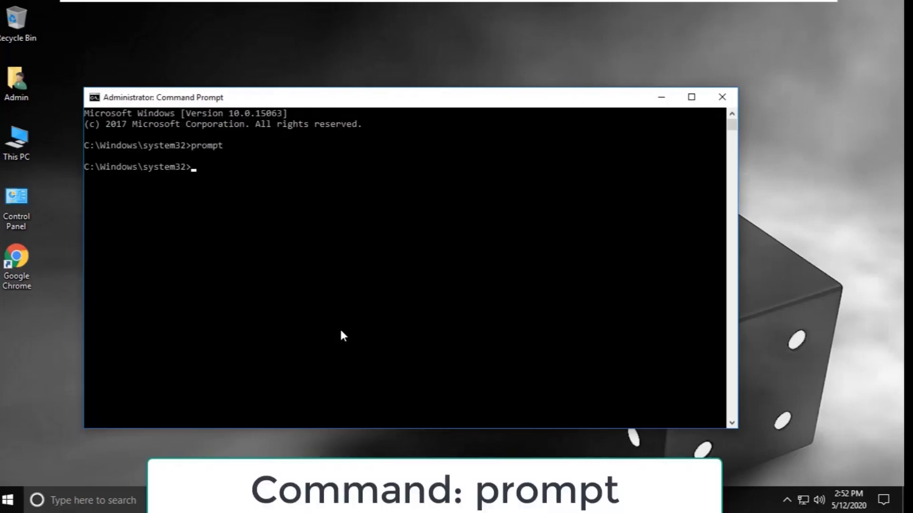
text(sfc/scan)
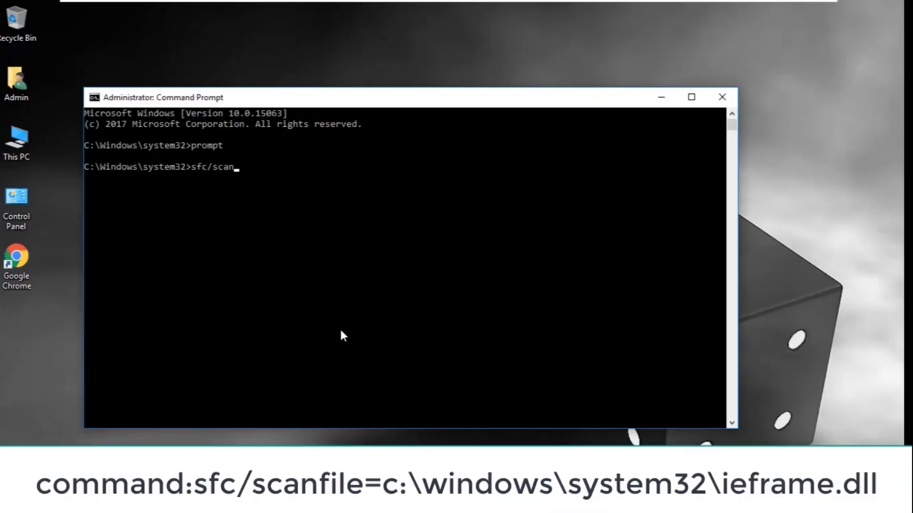
text(file=c:\windows\system32)
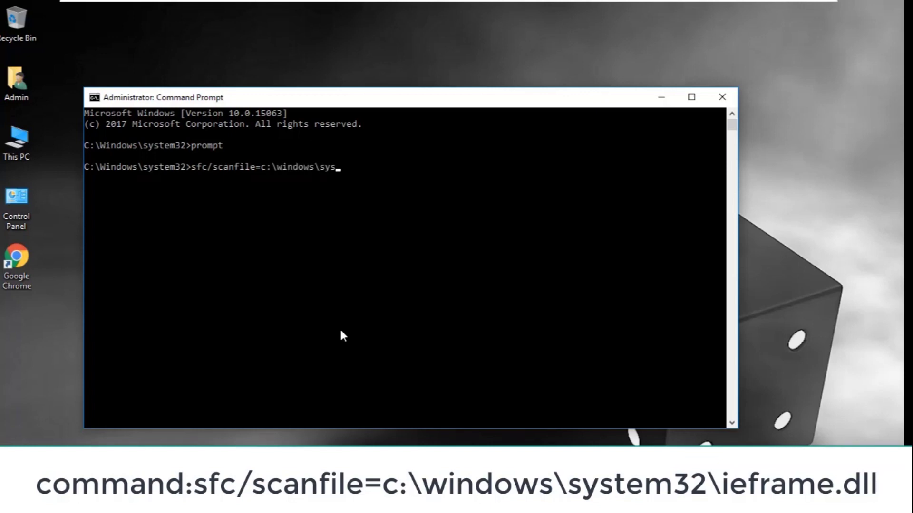
text(\ieframe.dll)
key(Return)
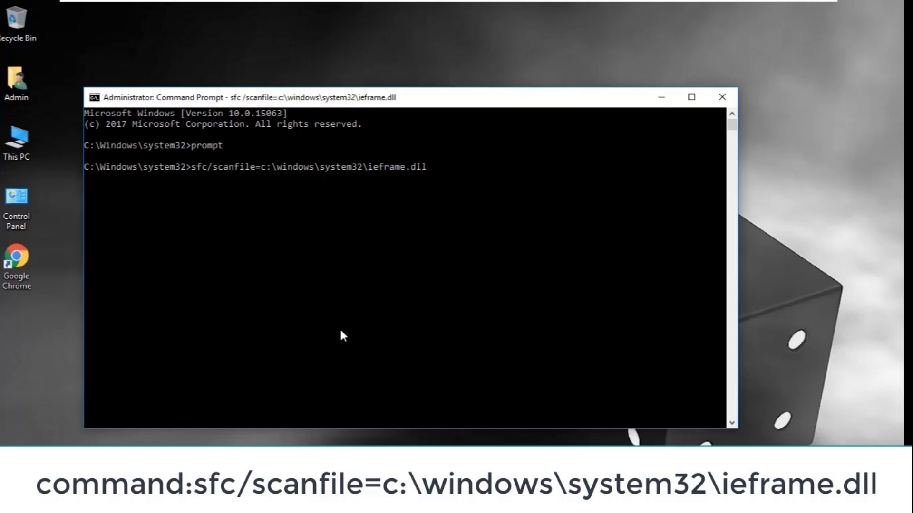
Verify ieframe.dll with sfc /verifyfile, then list file associations with assoc
text(s)
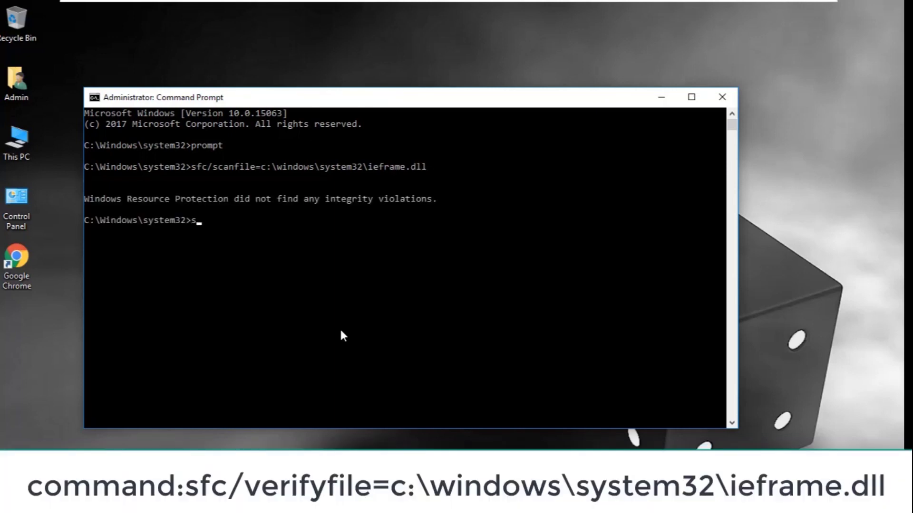
text(fc/verifyfile=c:\windows\system32)
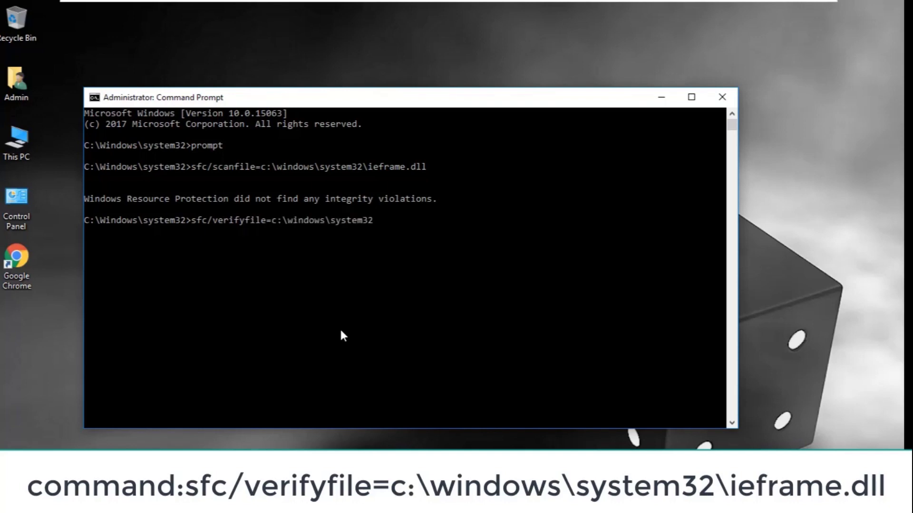
text(\ieframe.dll)
key(Return)
text(ass)
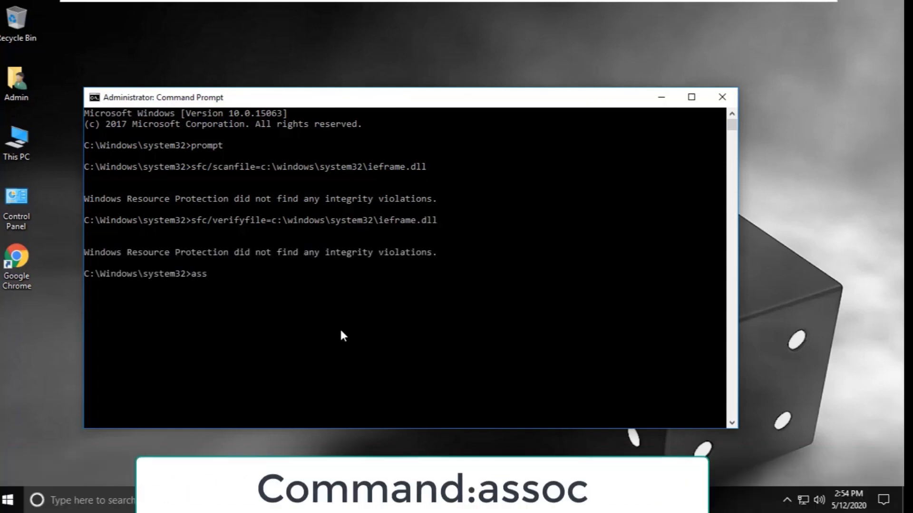
text(oc)
key(Return)
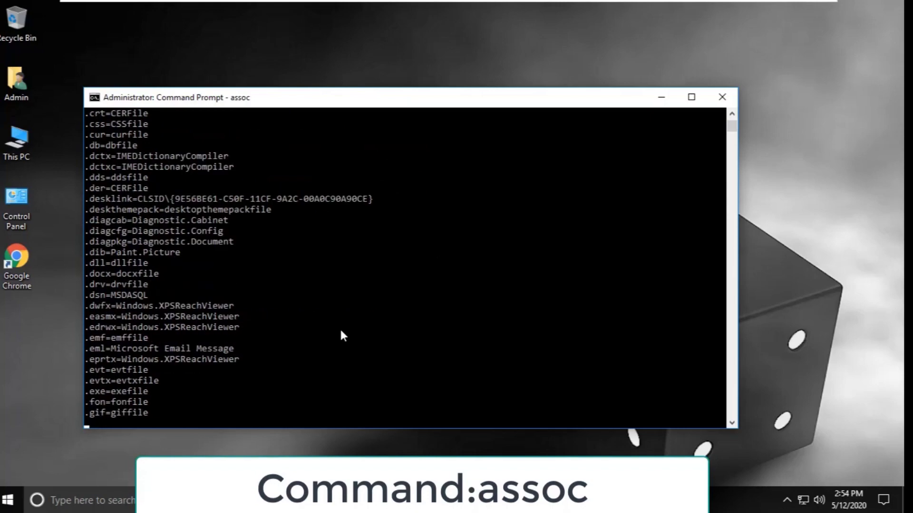